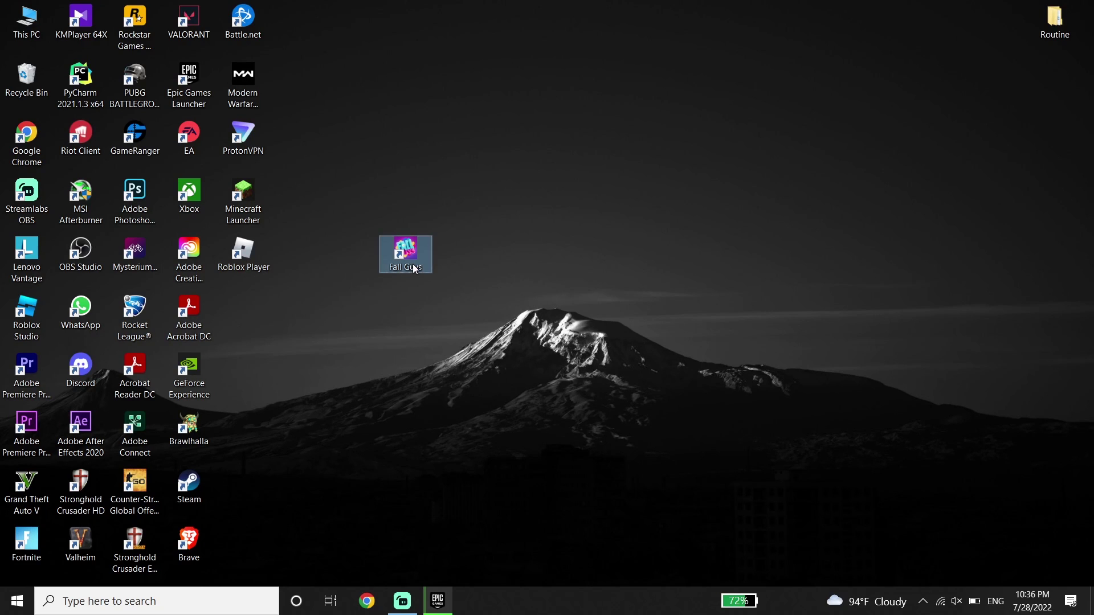
Deselect the Fall Guys desktop icon by clicking an empty spot on the desktop
{"action": "left_click", "coordinate": [476, 239]}
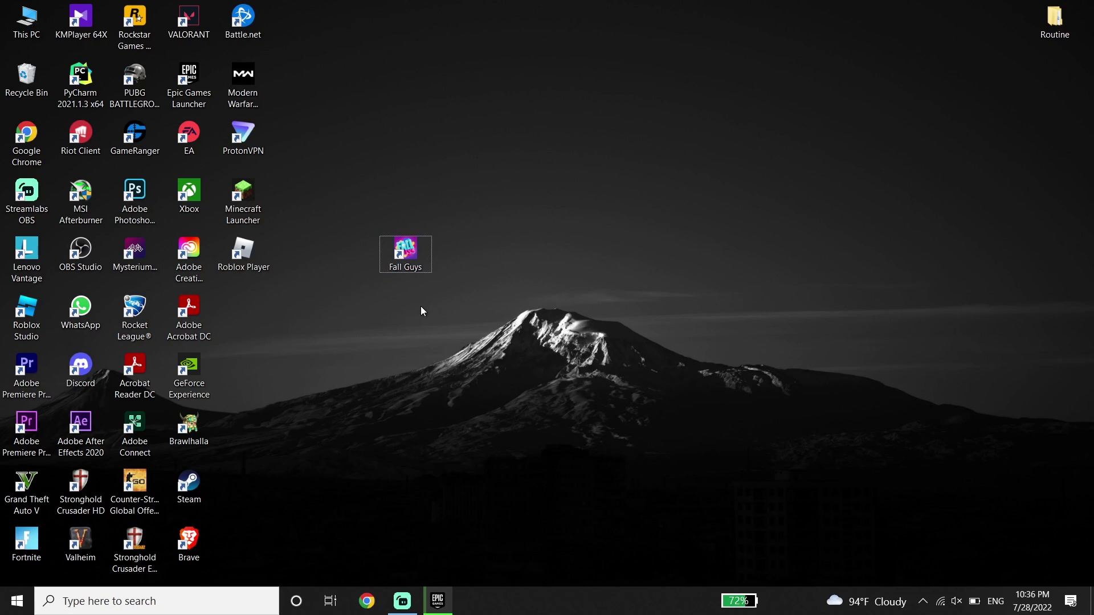
Open Control Panel from search, then the Wi-Fi (TechHQ) status in Network and Sharing Center
{"action": "left_click", "coordinate": [222, 596]}
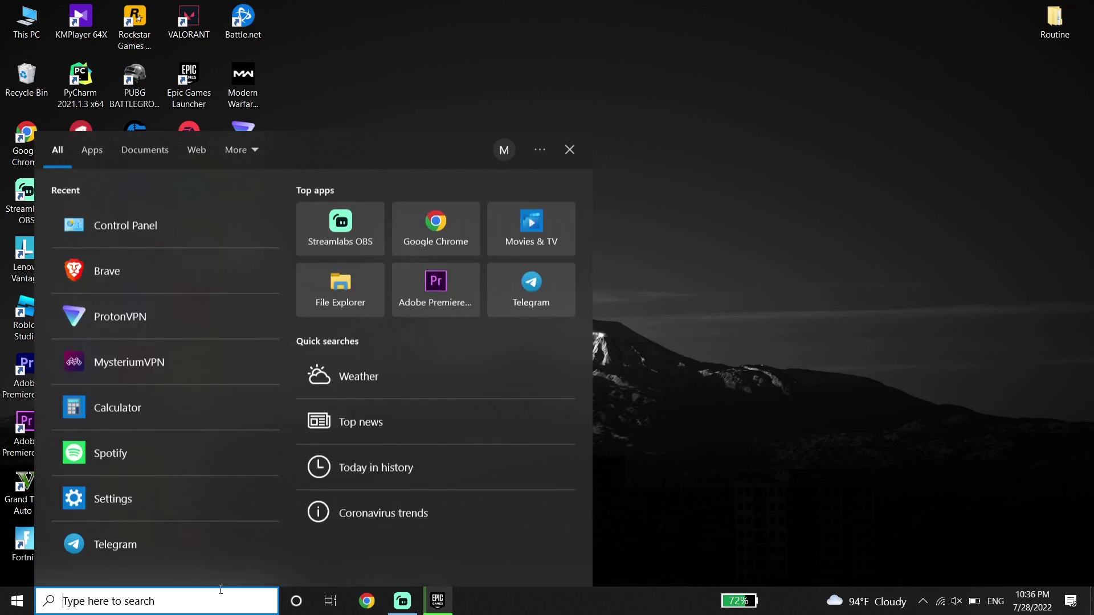
{"action": "type", "text": "CON"}
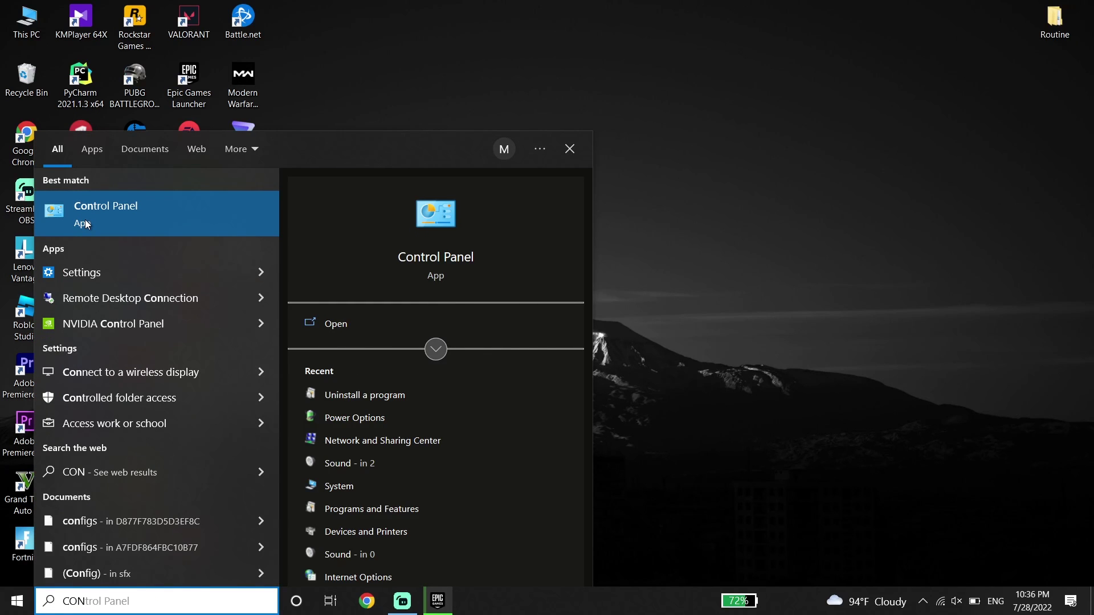
{"action": "left_click", "coordinate": [80, 228]}
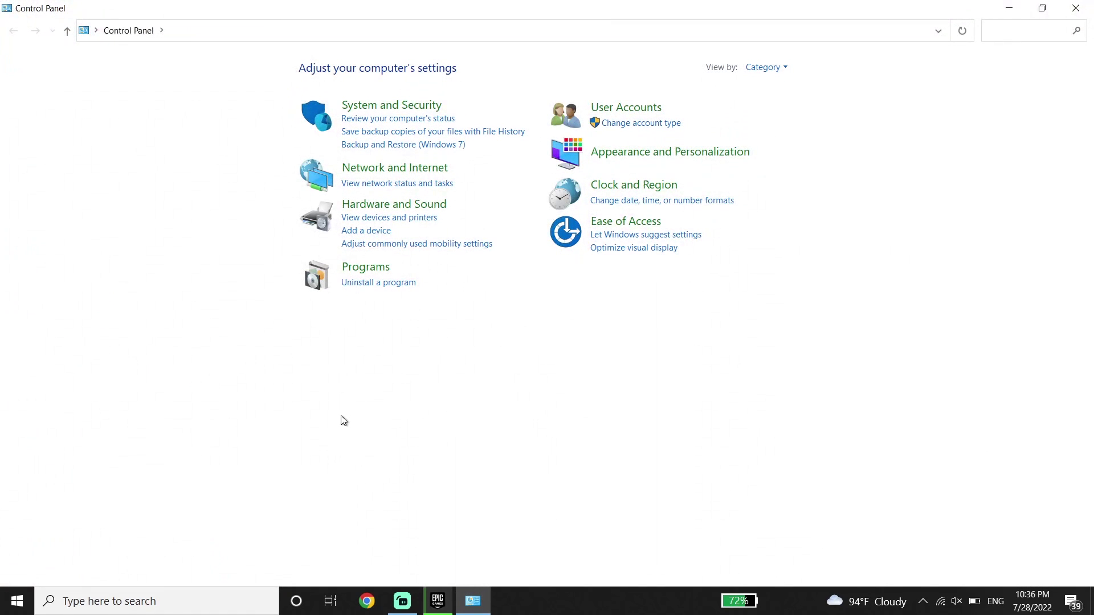
{"action": "left_click", "coordinate": [370, 169]}
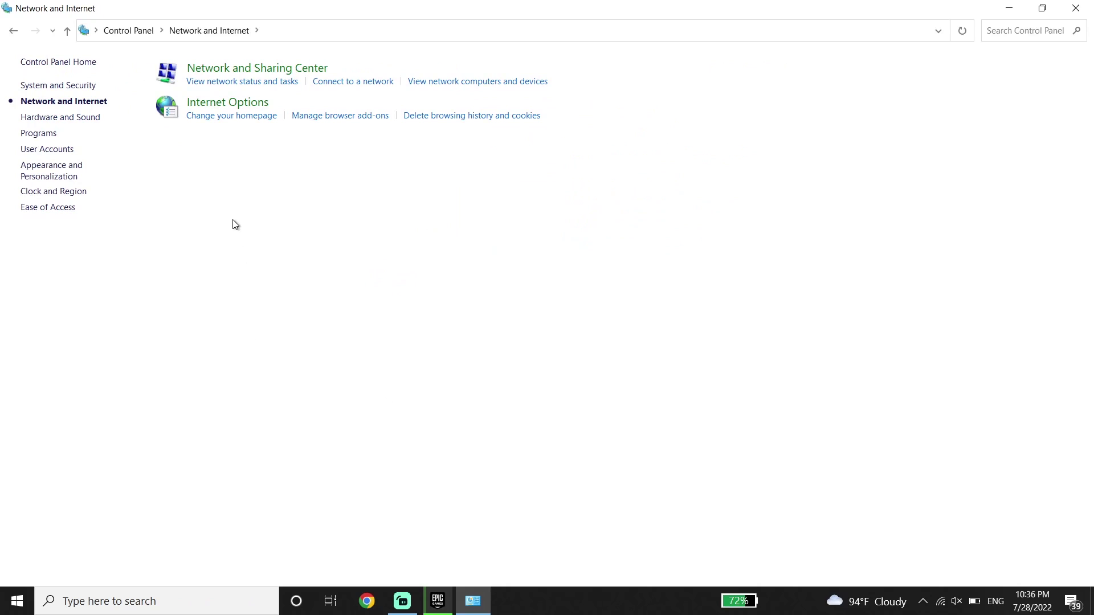
{"action": "left_click", "coordinate": [245, 71]}
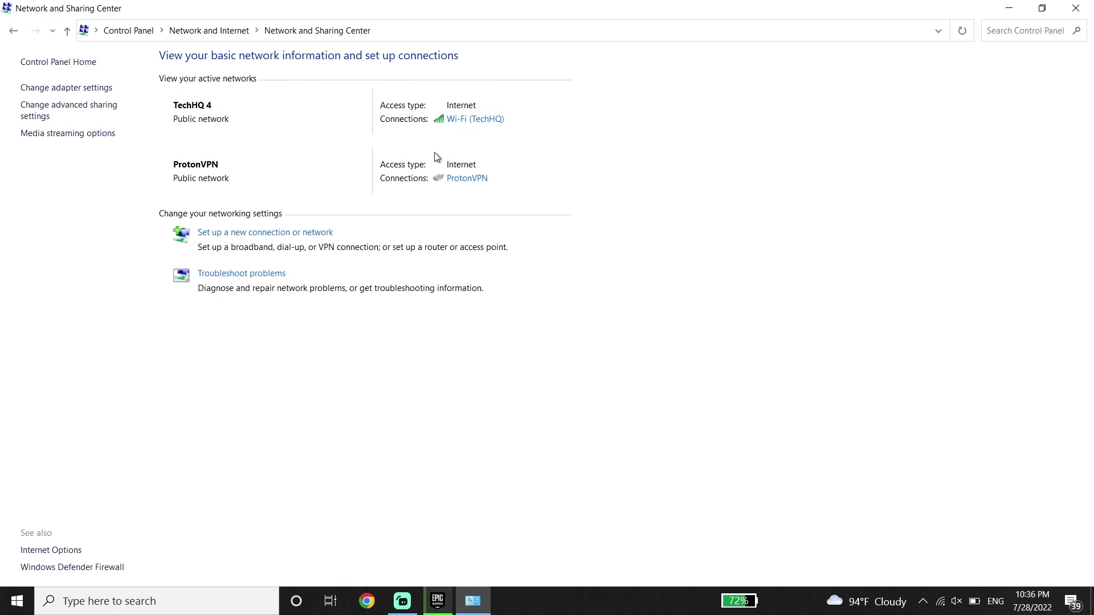
{"action": "left_click", "coordinate": [463, 121]}
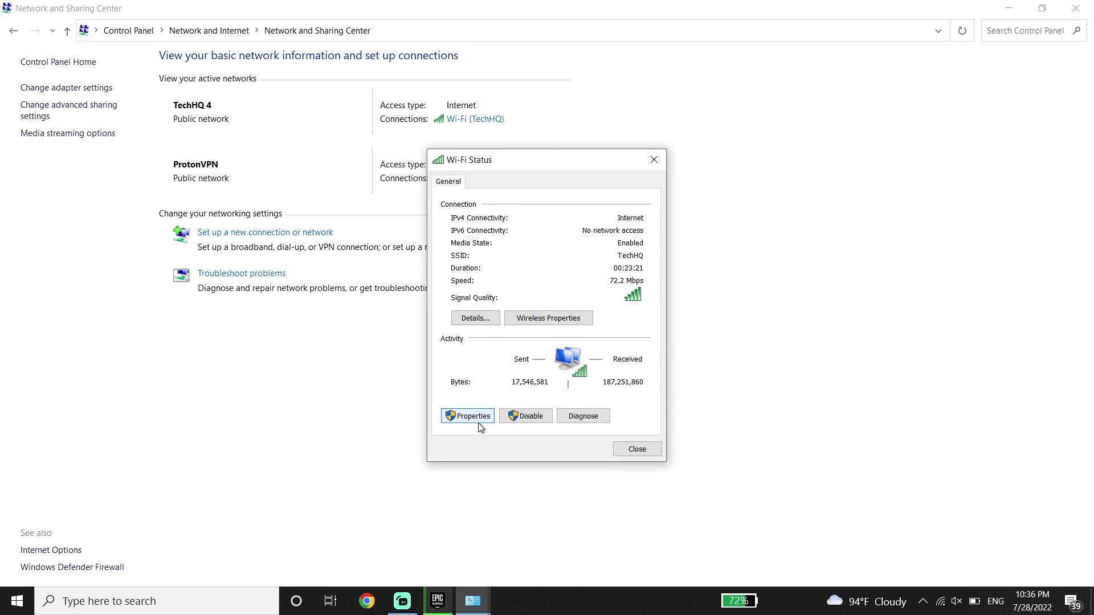
In the Wi-Fi connection's IPv4 properties, enter manual DNS servers 8.8.8.8 and 8.8.4.4
{"action": "left_click", "coordinate": [484, 417]}
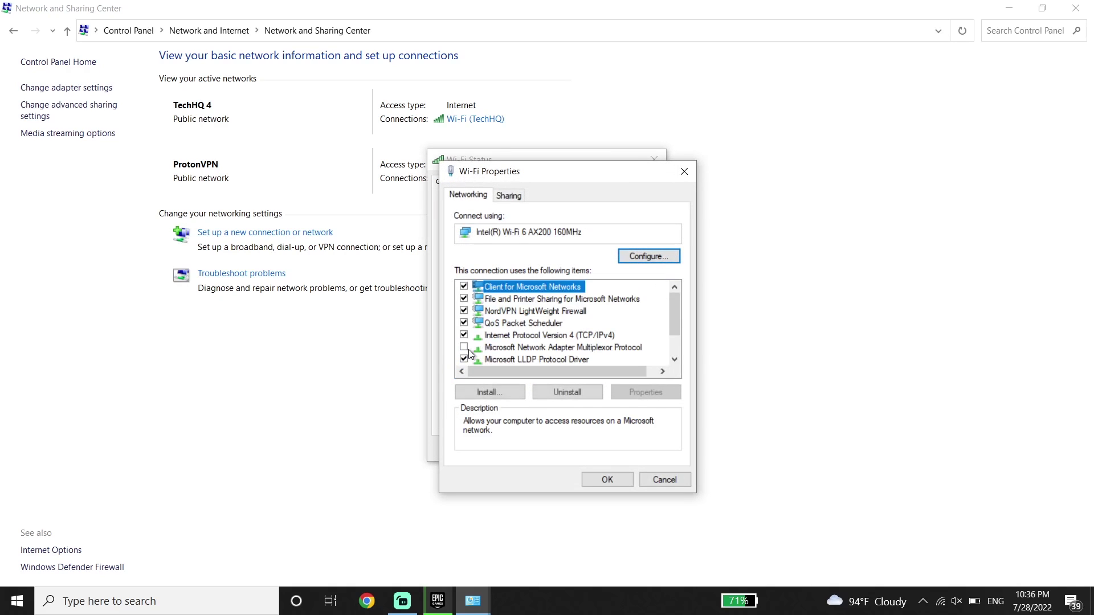
{"action": "left_click", "coordinate": [504, 336]}
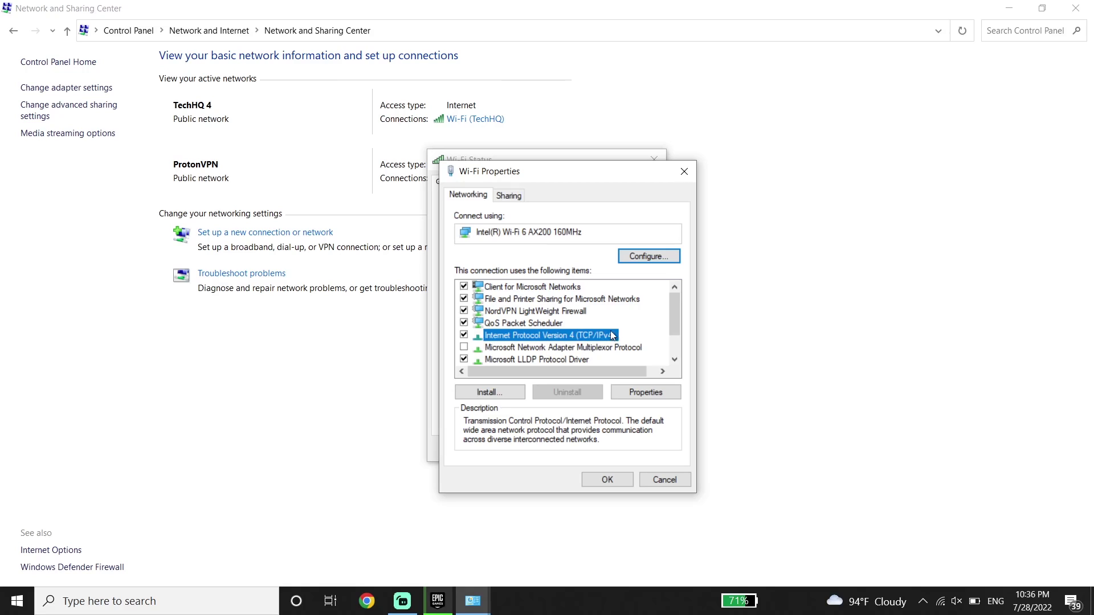
{"action": "double_click", "coordinate": [526, 335]}
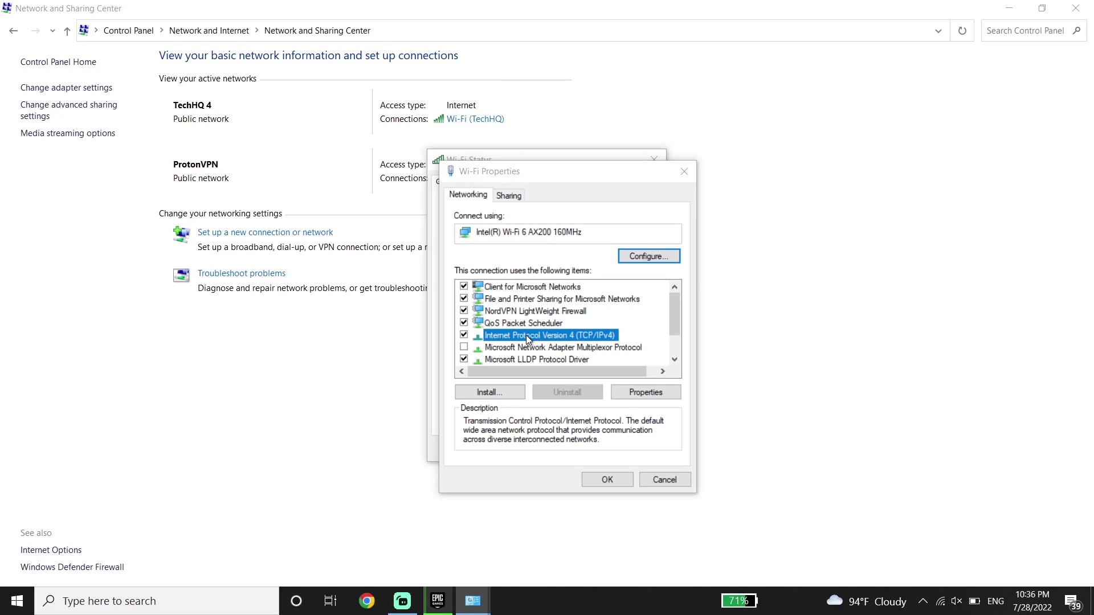
{"action": "left_click", "coordinate": [554, 410]}
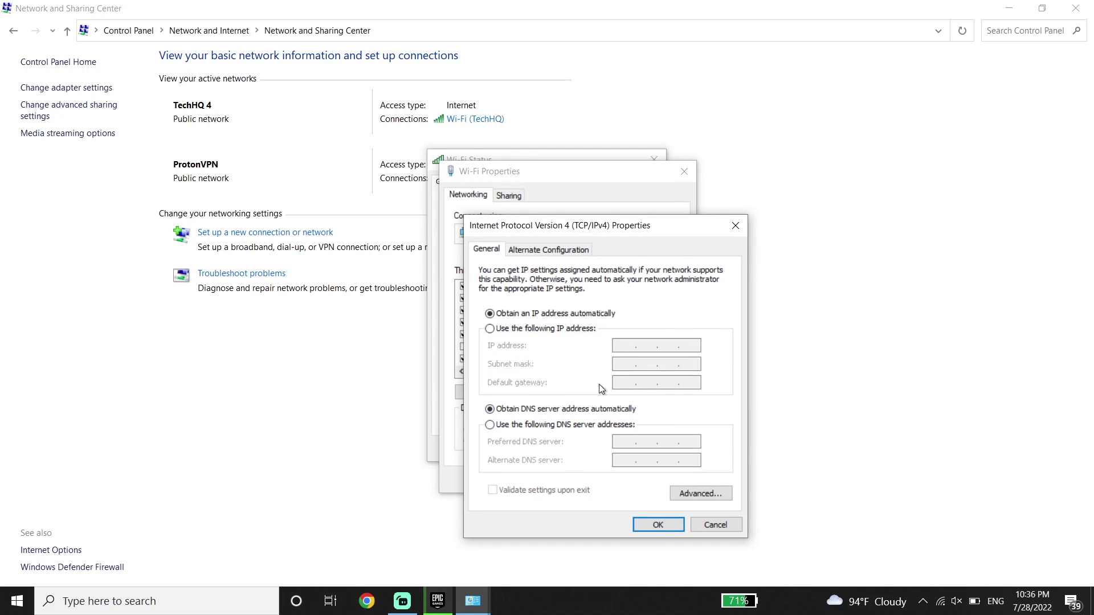
{"action": "left_click_drag", "start_coordinate": [579, 233], "coordinate": [332, 152]}
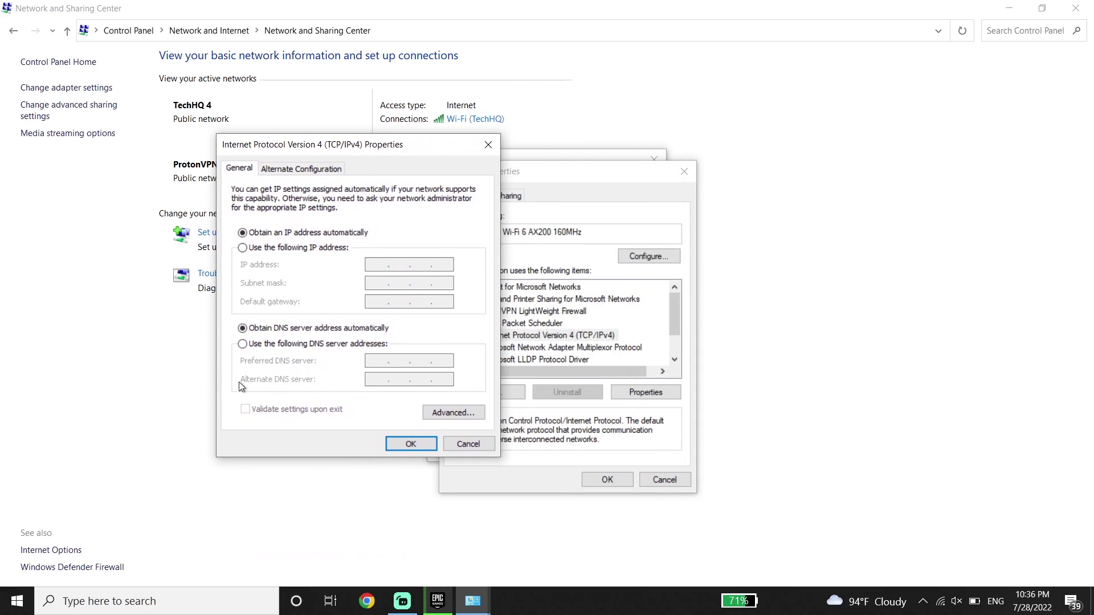
{"action": "left_click", "coordinate": [242, 345]}
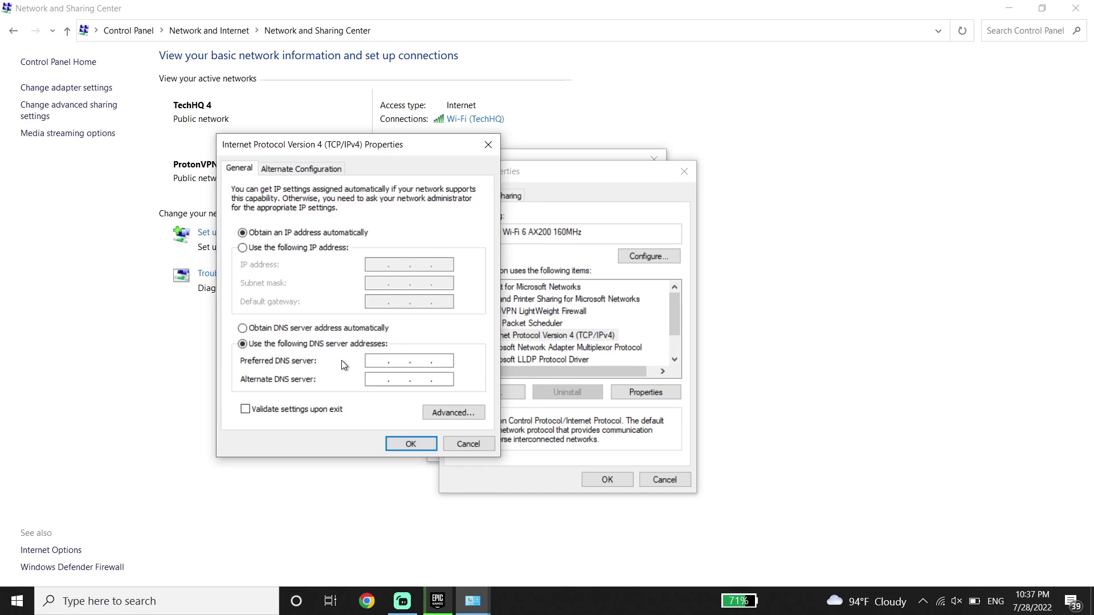
{"action": "type", "text": "8.8.8.8"}
{"action": "left_click", "coordinate": [378, 378]}
{"action": "type", "text": "8.8.4.4"}
Replace them with 1.1.1.1 preferred and 1.0.0.1 alternate, then save and close the dialogs
{"action": "left_click", "coordinate": [342, 328]}
{"action": "left_click", "coordinate": [376, 344]}
{"action": "left_click", "coordinate": [381, 361]}
{"action": "type", "text": "1.1.1.1"}
{"action": "left_click", "coordinate": [379, 381]}
{"action": "type", "text": "1.0.0.1"}
{"action": "left_click", "coordinate": [407, 443]}
{"action": "left_click", "coordinate": [596, 481]}
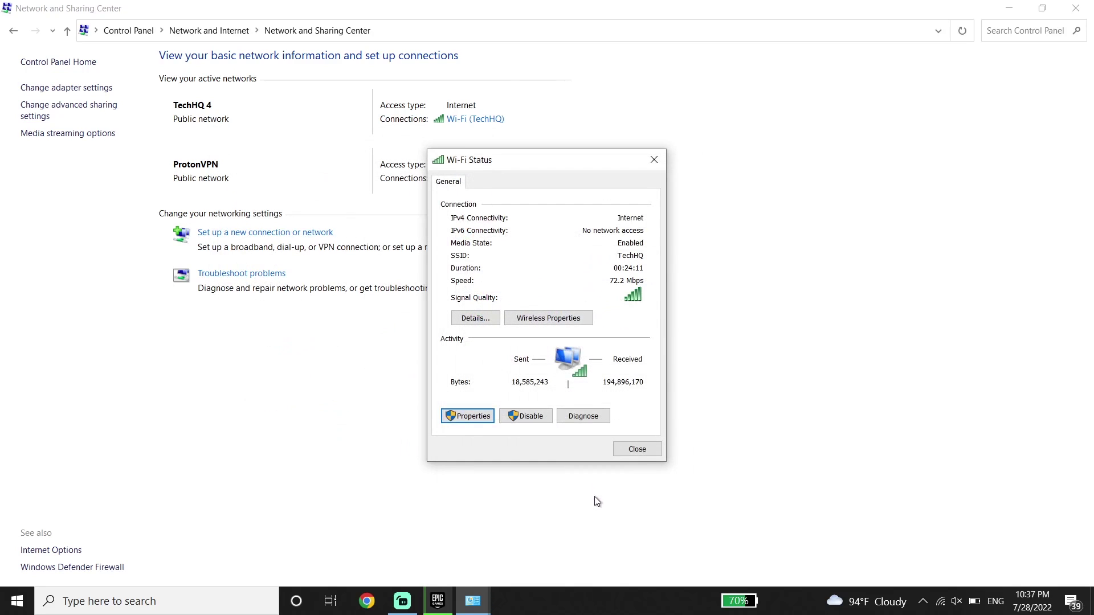
{"action": "left_click", "coordinate": [637, 449]}
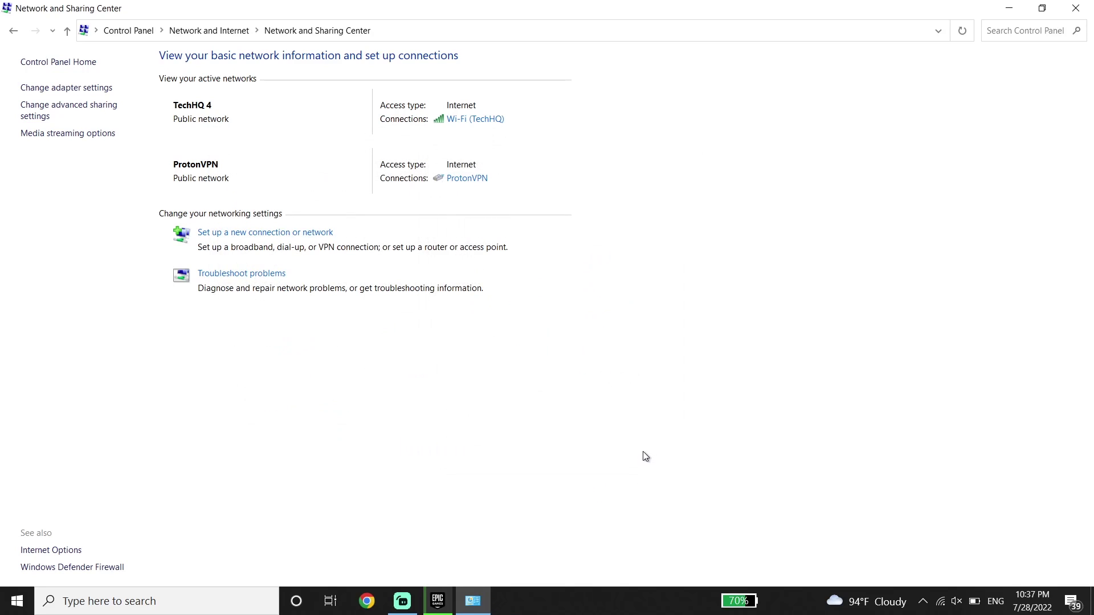
Close Control Panel and launch Command Prompt as administrator from a CMD search
{"action": "left_click", "coordinate": [1075, 8]}
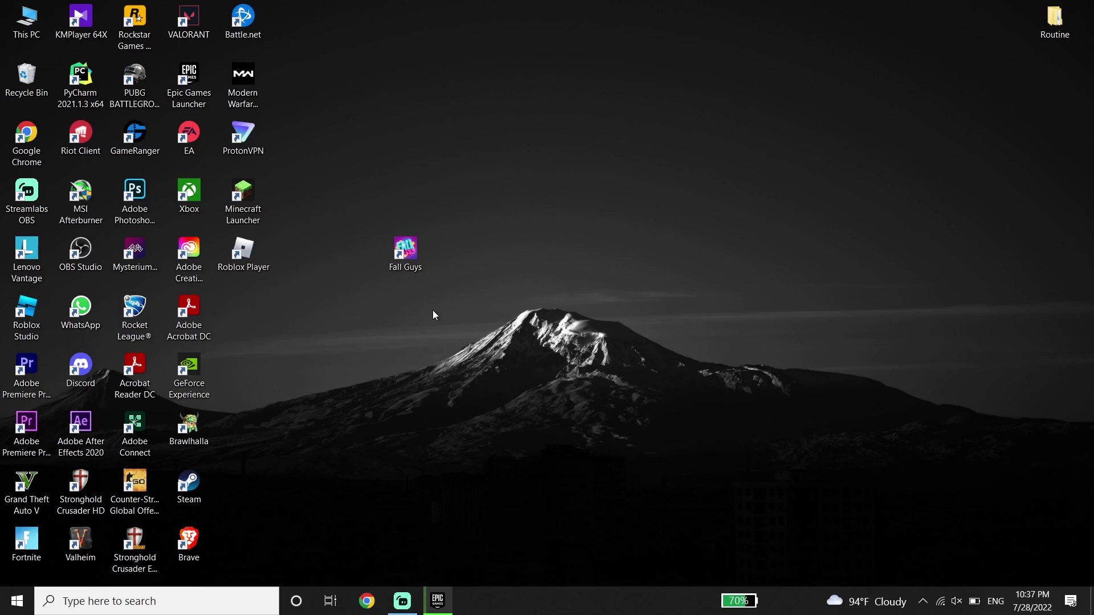
{"action": "left_click", "coordinate": [194, 600]}
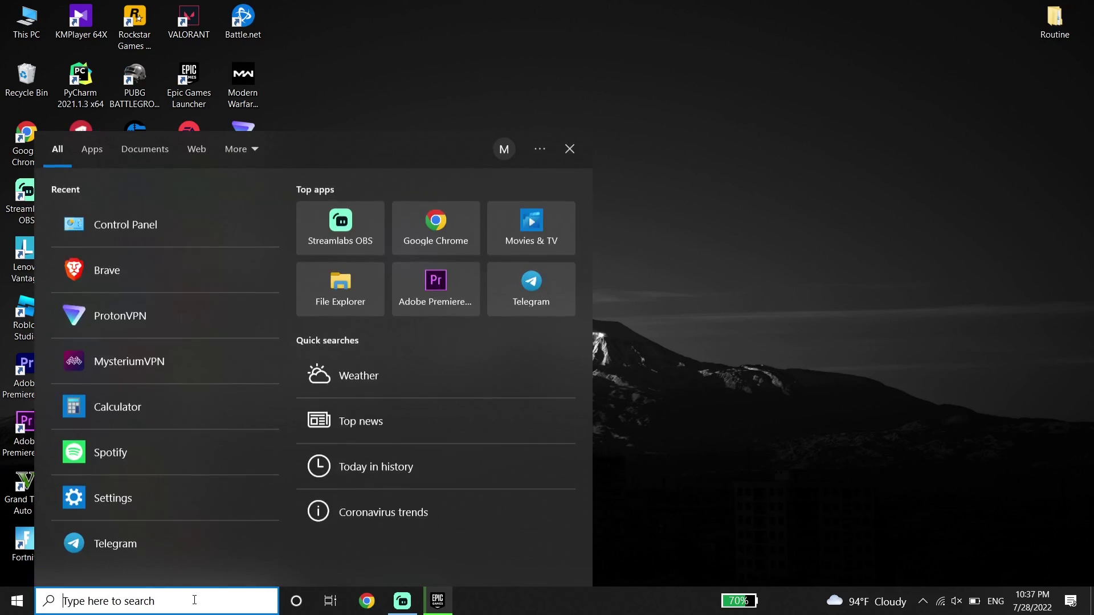
{"action": "type", "text": "CMD"}
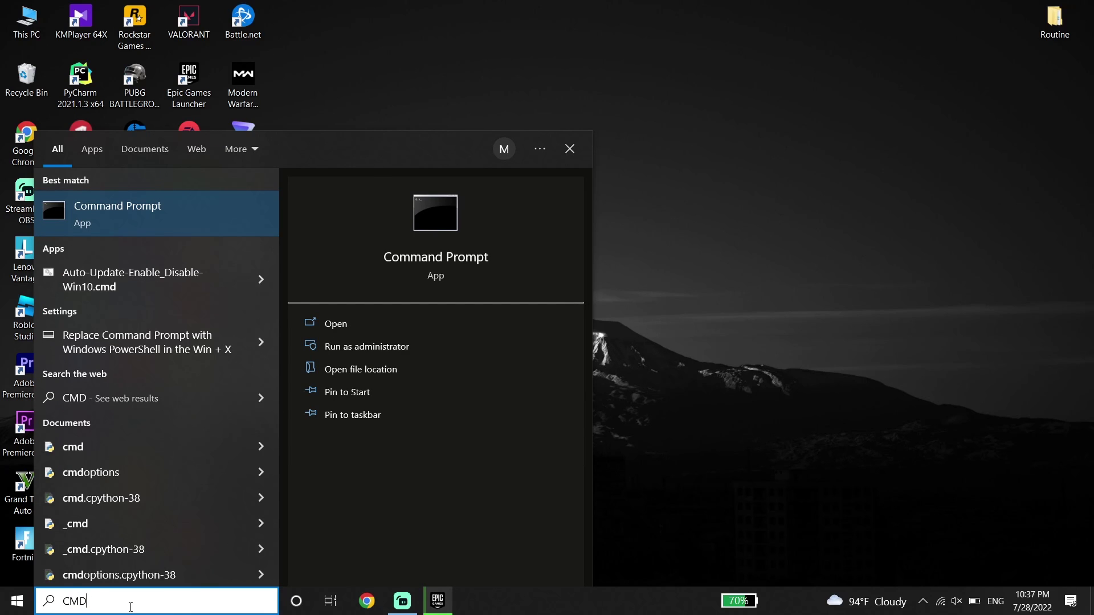
{"action": "right_click", "coordinate": [117, 211]}
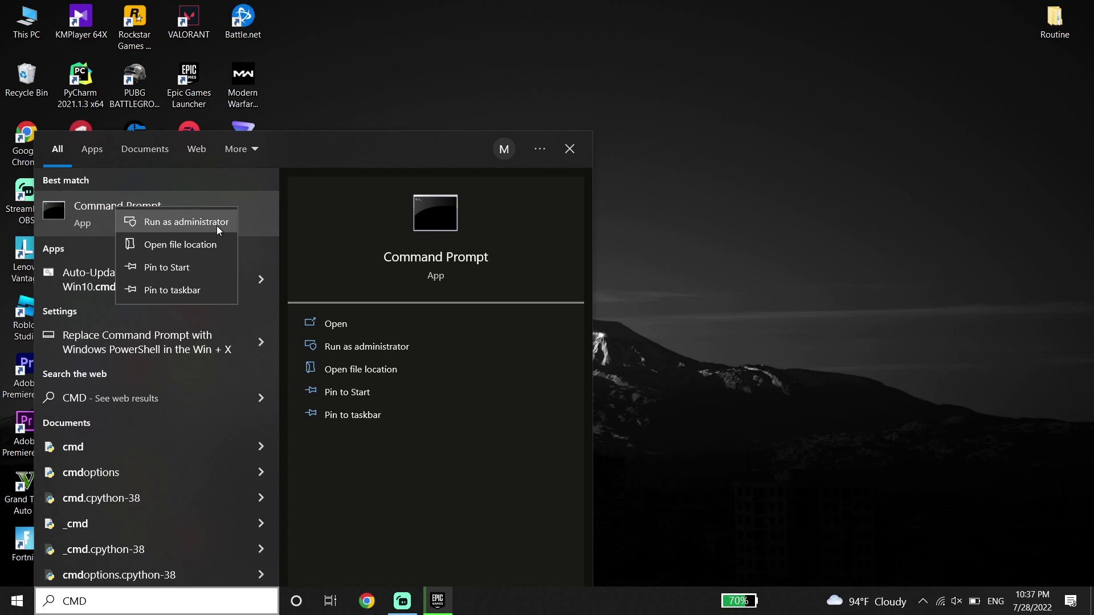
{"action": "left_click", "coordinate": [153, 224]}
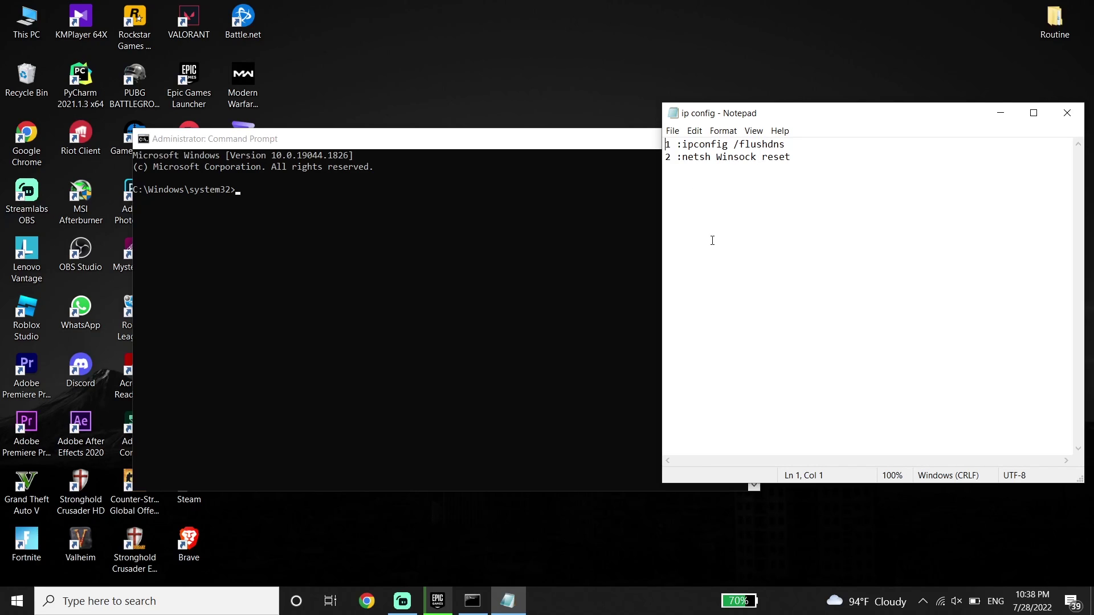
Copy ipconfig /flushdns from the Notepad note and run it in Command Prompt
{"action": "left_click_drag", "start_coordinate": [682, 144], "coordinate": [786, 147]}
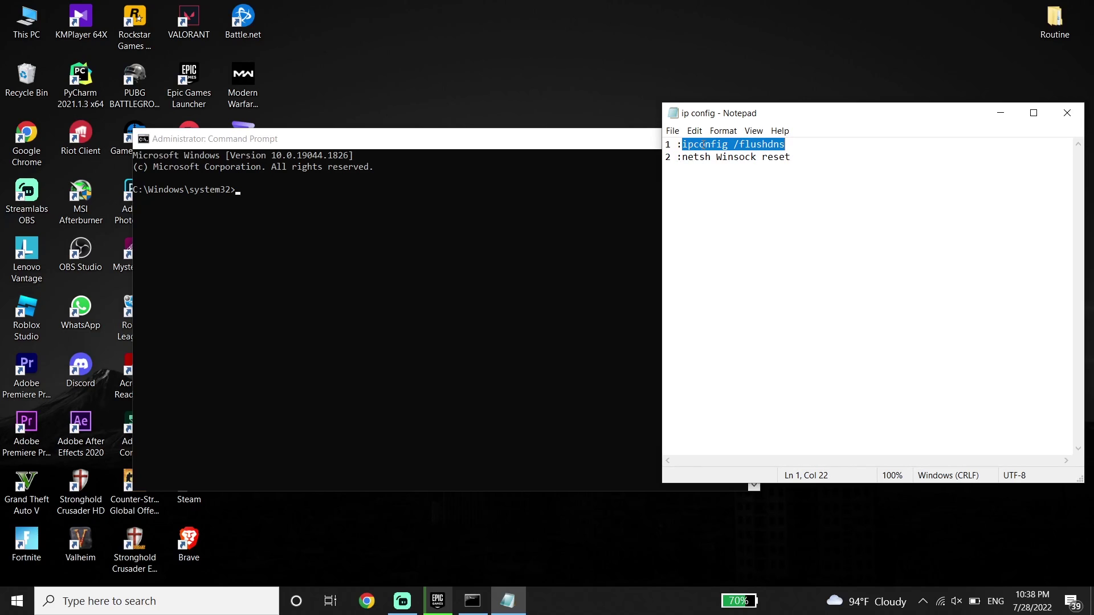
{"action": "right_click", "coordinate": [771, 147]}
{"action": "left_click", "coordinate": [798, 187]}
{"action": "left_click", "coordinate": [249, 165]}
{"action": "right_click", "coordinate": [241, 194]}
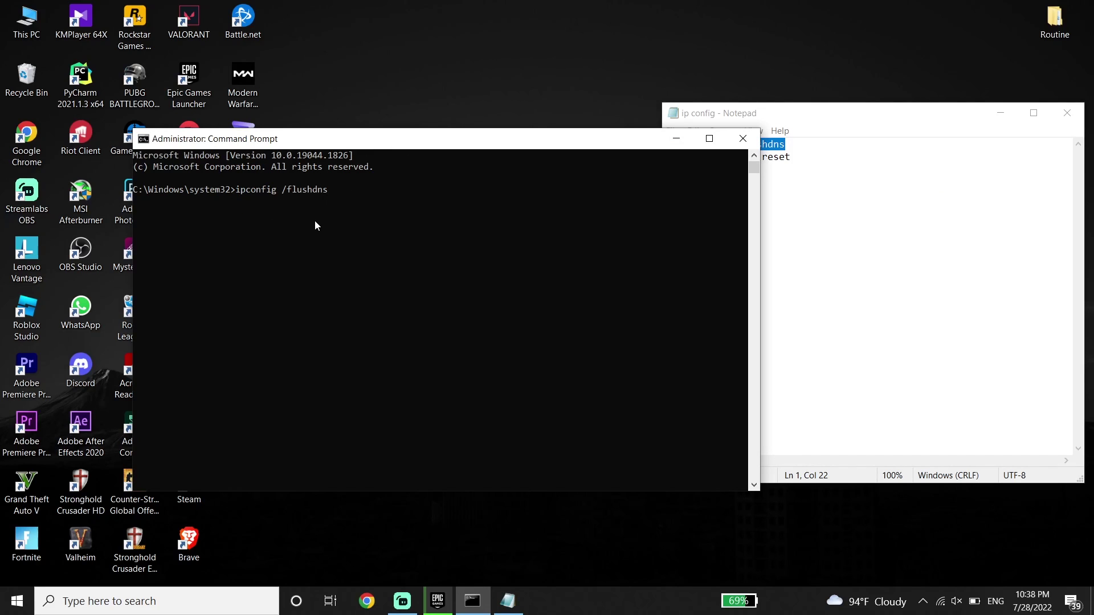
{"action": "key", "text": "Return"}
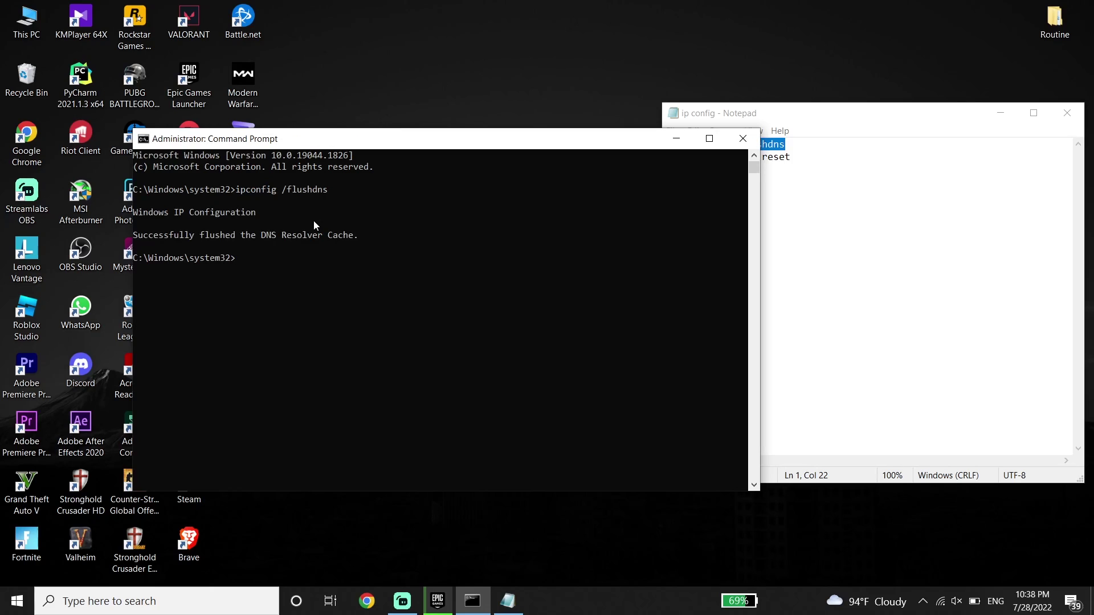
Run netsh Winsock reset the same way, then exit Command Prompt
{"action": "left_click", "coordinate": [817, 189]}
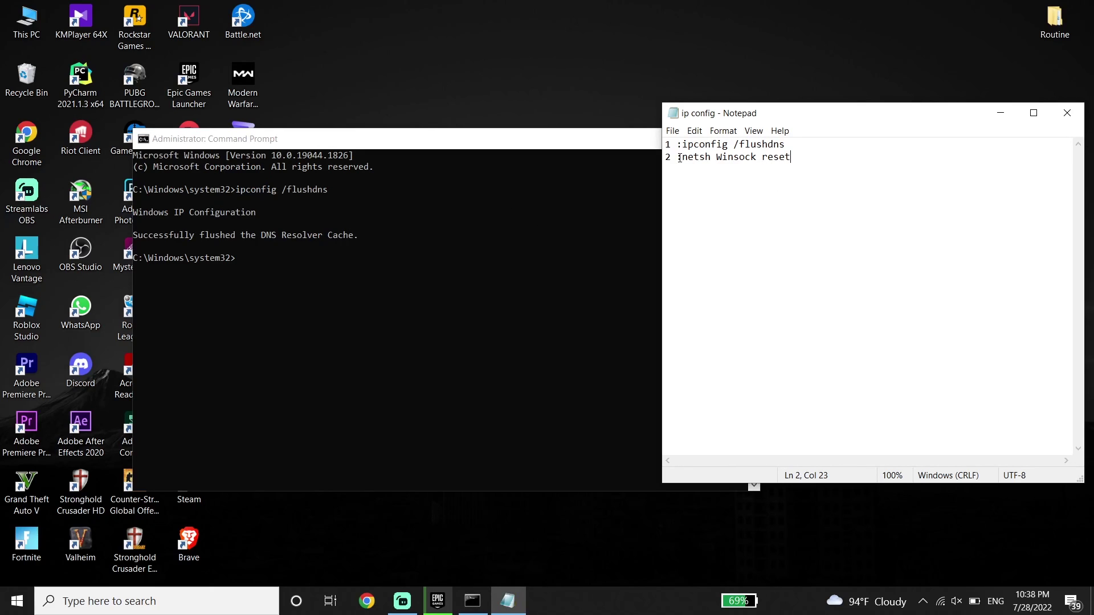
{"action": "left_click_drag", "start_coordinate": [682, 158], "coordinate": [795, 153]}
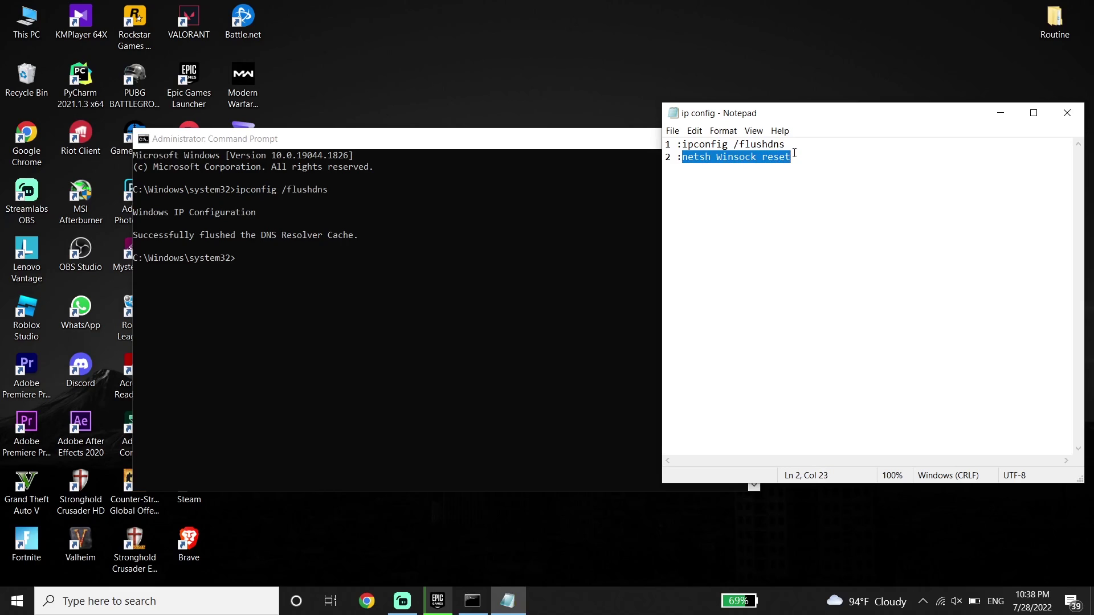
{"action": "right_click", "coordinate": [788, 158]}
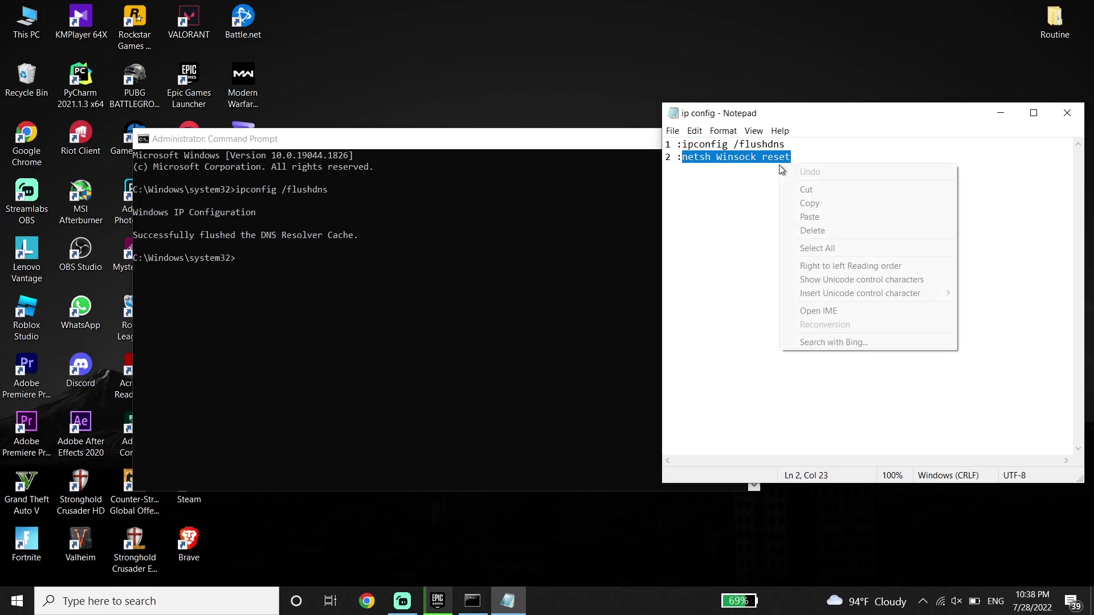
{"action": "left_click", "coordinate": [806, 206]}
{"action": "left_click", "coordinate": [389, 170]}
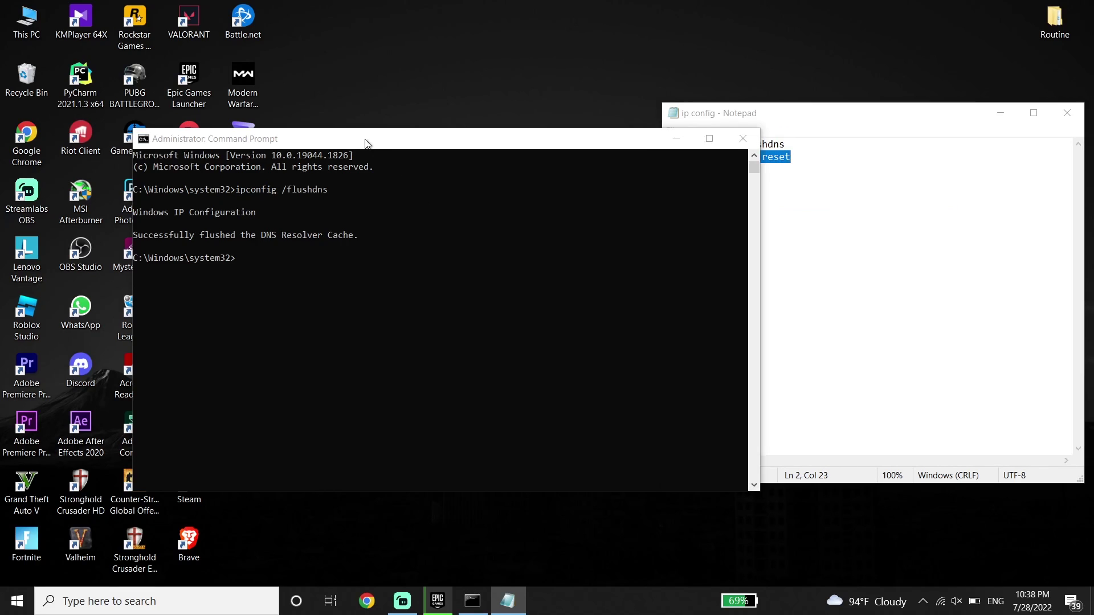
{"action": "right_click", "coordinate": [241, 264]}
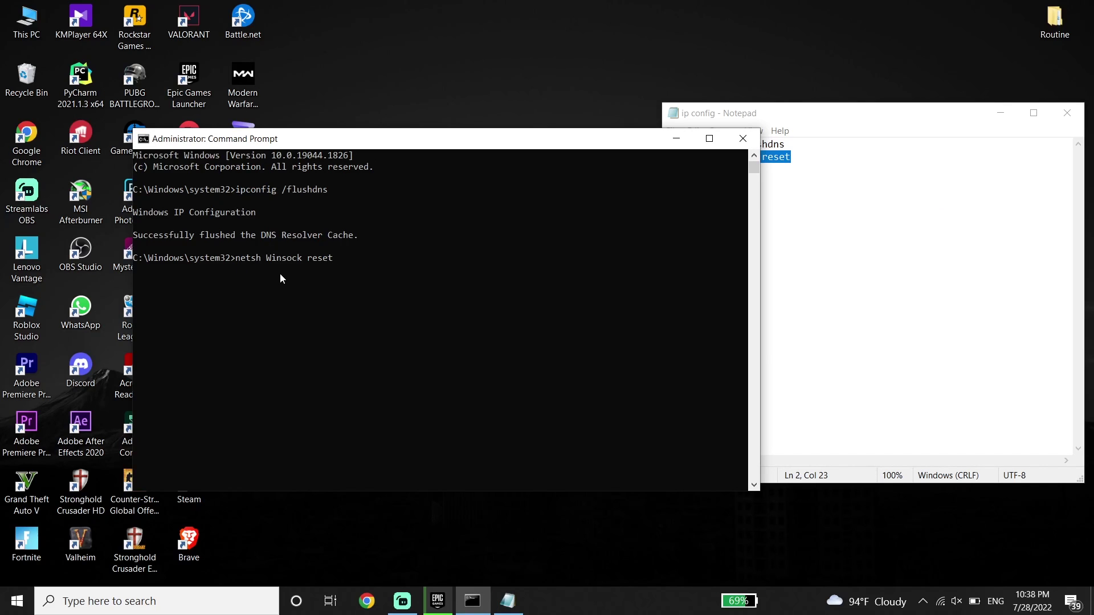
{"action": "key", "text": "Return"}
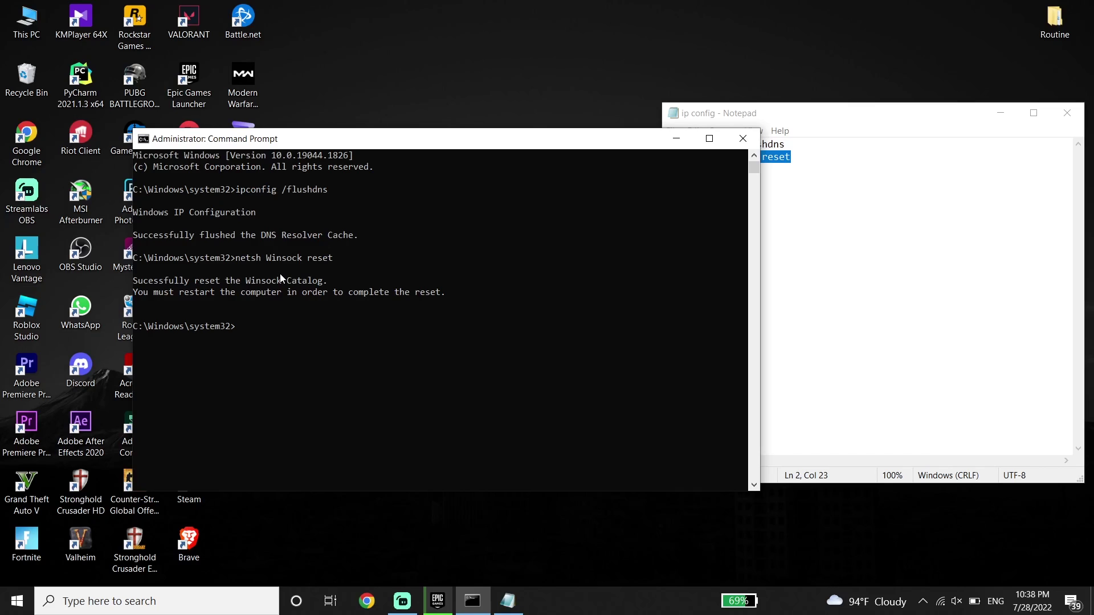
{"action": "type", "text": "Exit"}
{"action": "key", "text": "Return"}
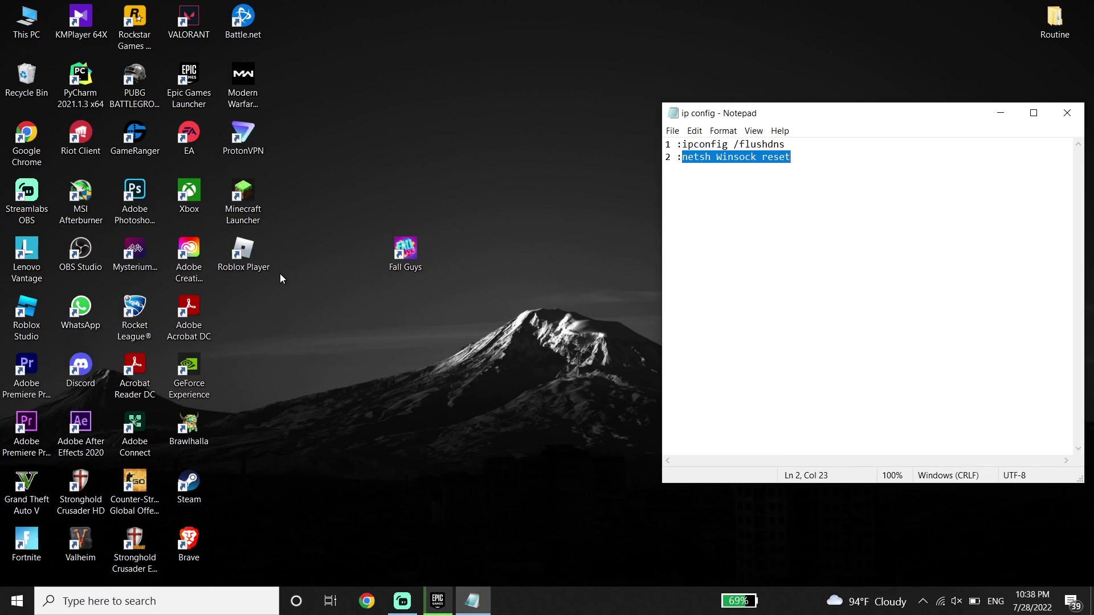
Close the ip config Notepad note and view the Start menu's Restart option before dismissing it
{"action": "left_click", "coordinate": [1068, 113]}
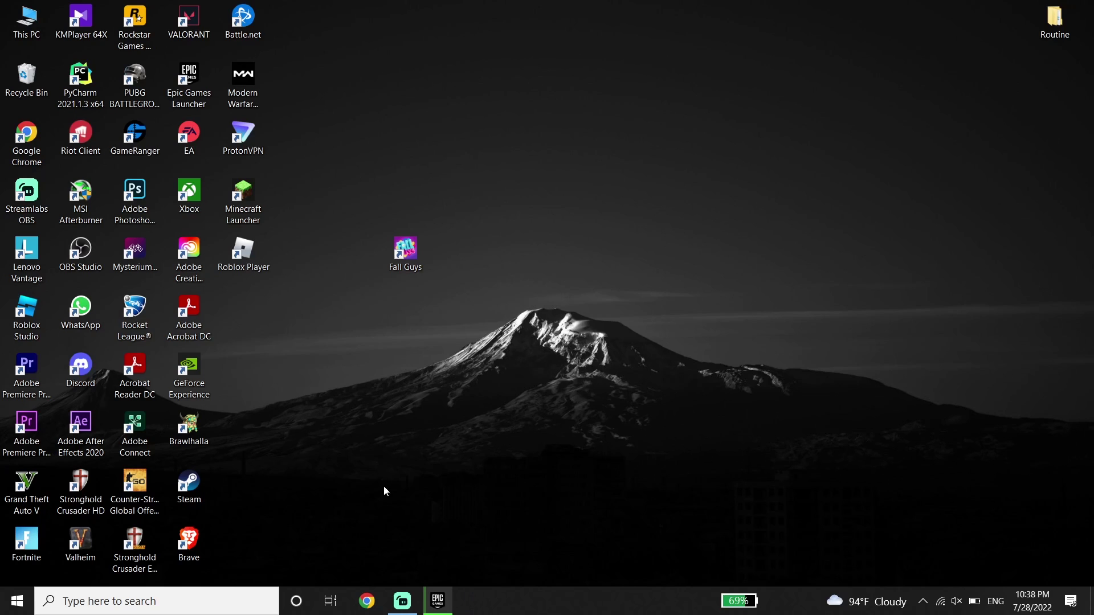
{"action": "left_click", "coordinate": [17, 601]}
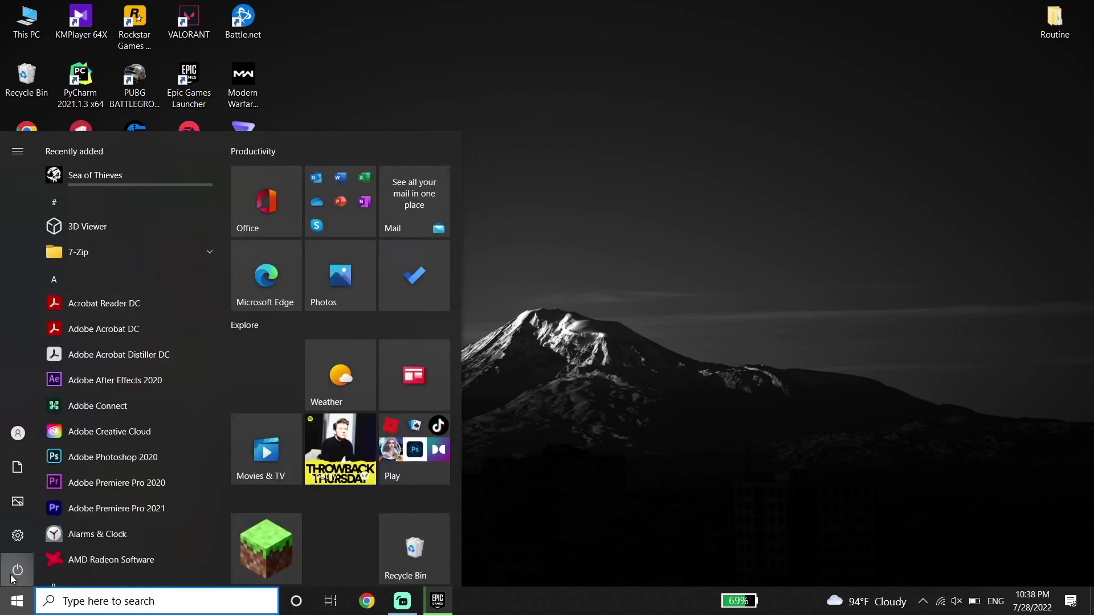
{"action": "left_click", "coordinate": [17, 569]}
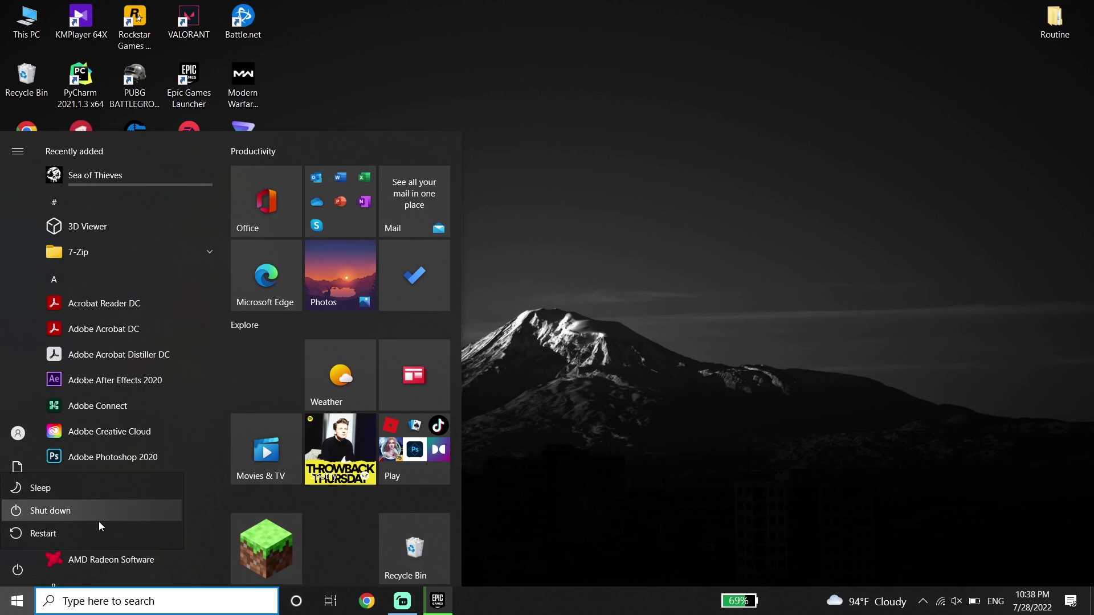
{"action": "left_click", "coordinate": [549, 305]}
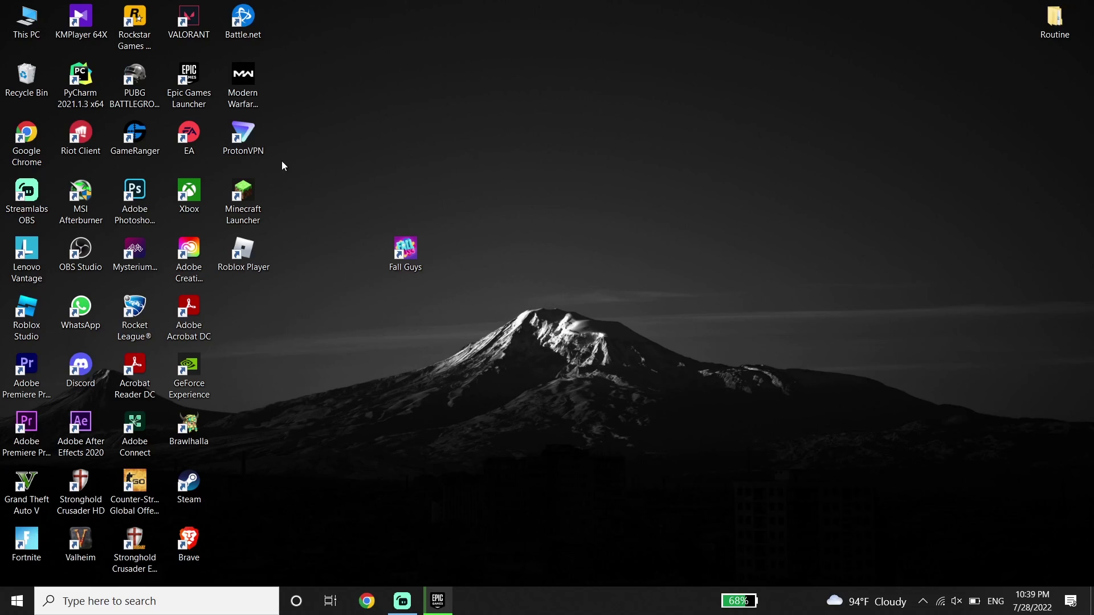
{"action": "left_click_drag", "start_coordinate": [255, 152], "coordinate": [463, 253]}
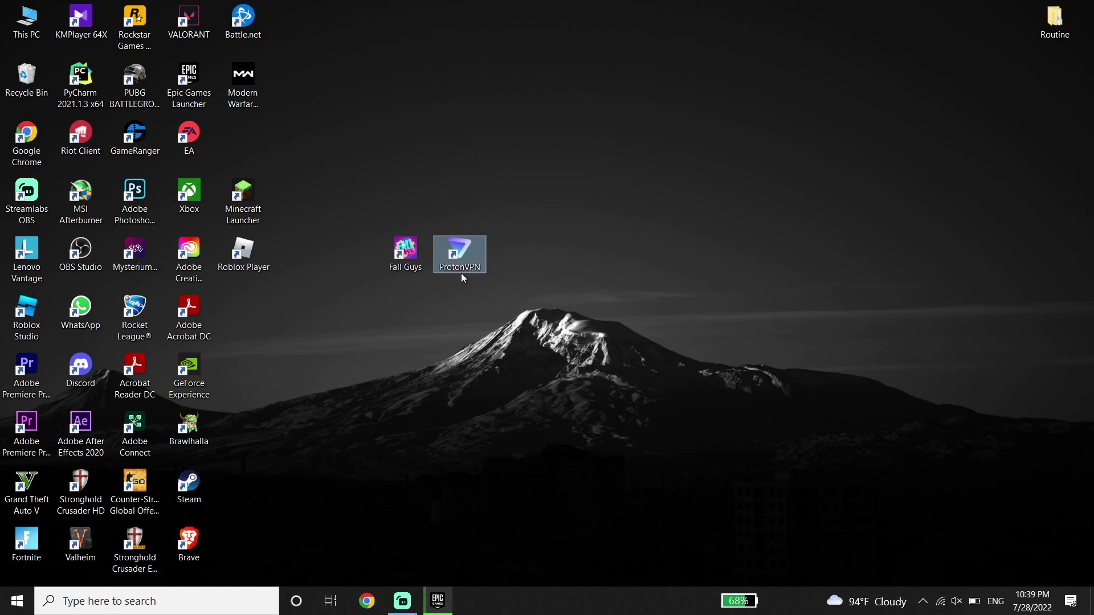
{"action": "left_click_drag", "start_coordinate": [461, 276], "coordinate": [251, 167]}
{"action": "left_click", "coordinate": [343, 315]}
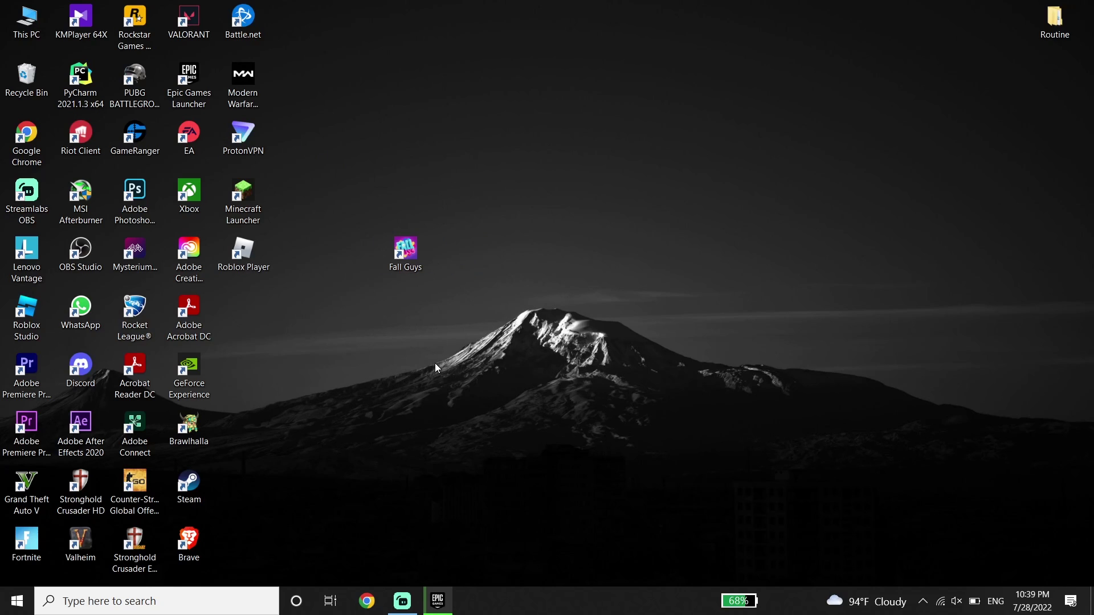
Open the Manage panel for Fall Guys from the Epic Games Launcher Library
{"action": "left_click", "coordinate": [438, 601]}
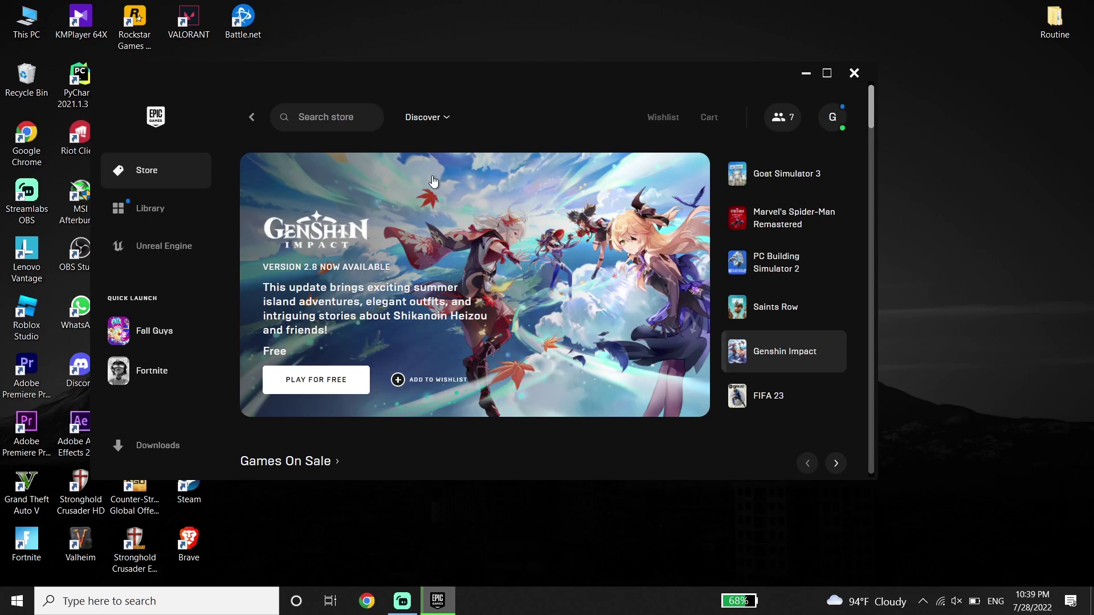
{"action": "left_click", "coordinate": [188, 220]}
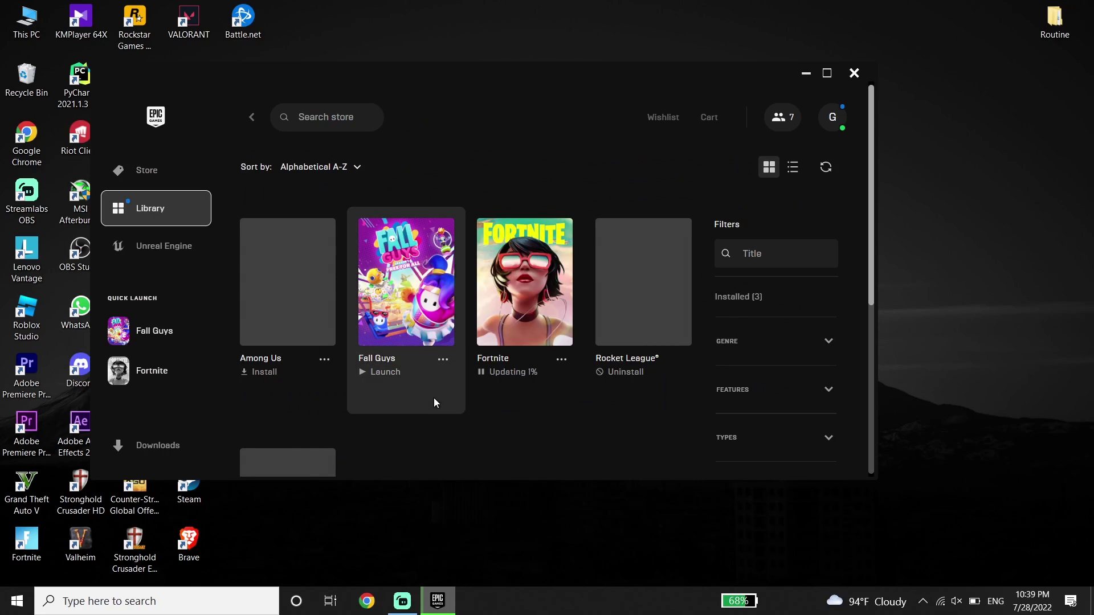
{"action": "left_click", "coordinate": [443, 360]}
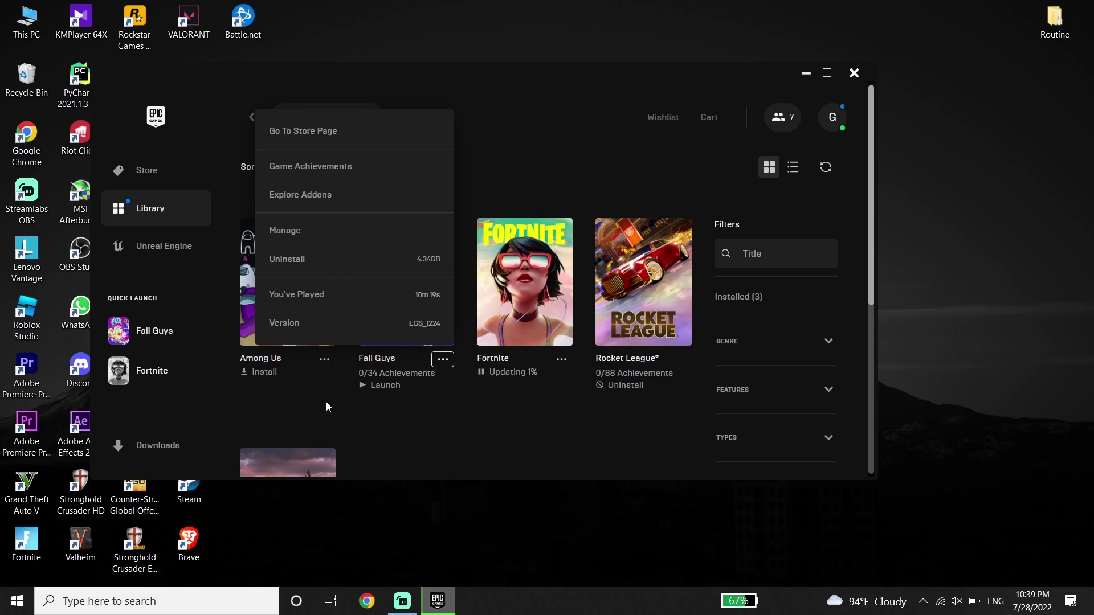
{"action": "left_click", "coordinate": [328, 239]}
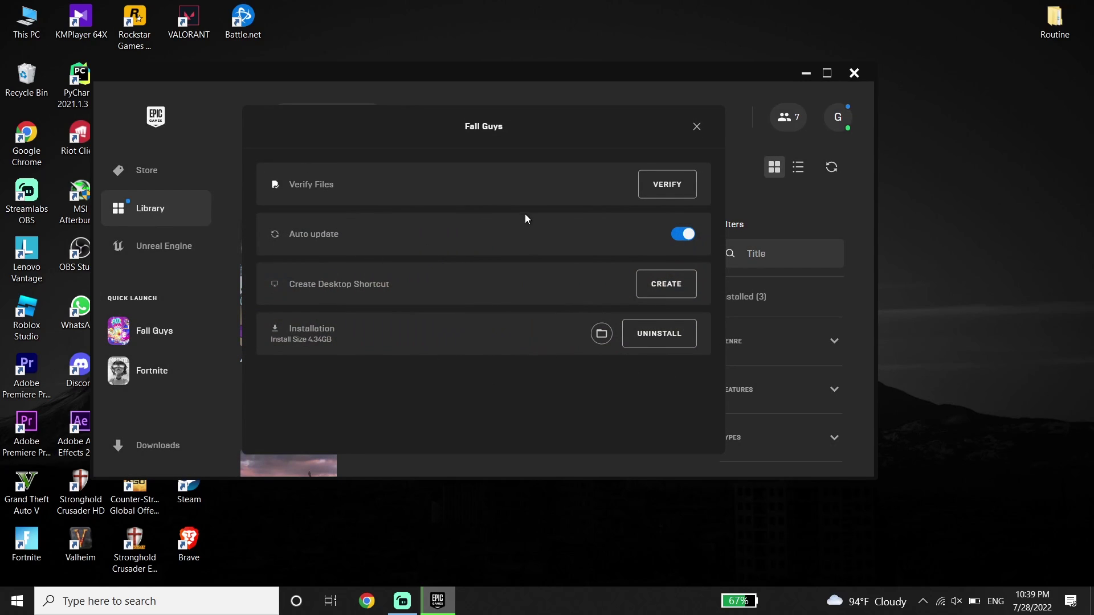